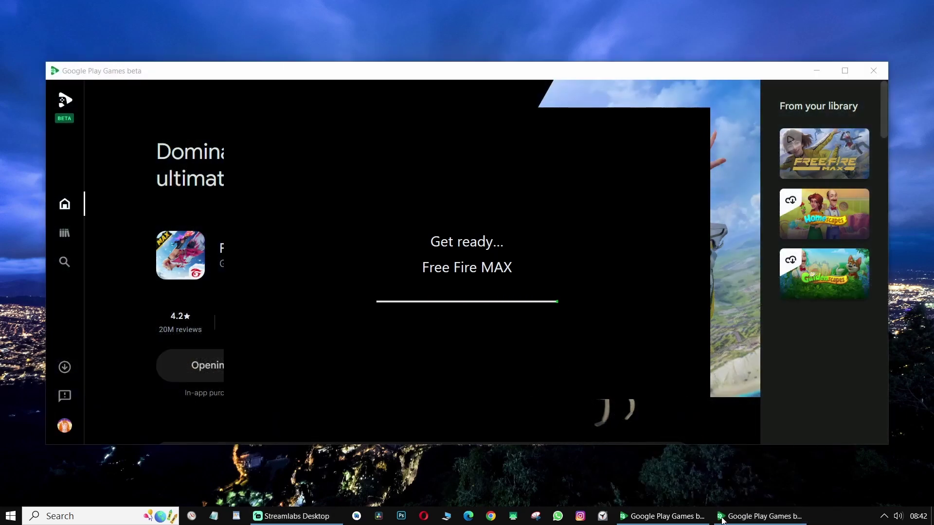
# Step: Close the stuck Free Fire MAX loading window and launch the game again
pyautogui.click(825, 439)
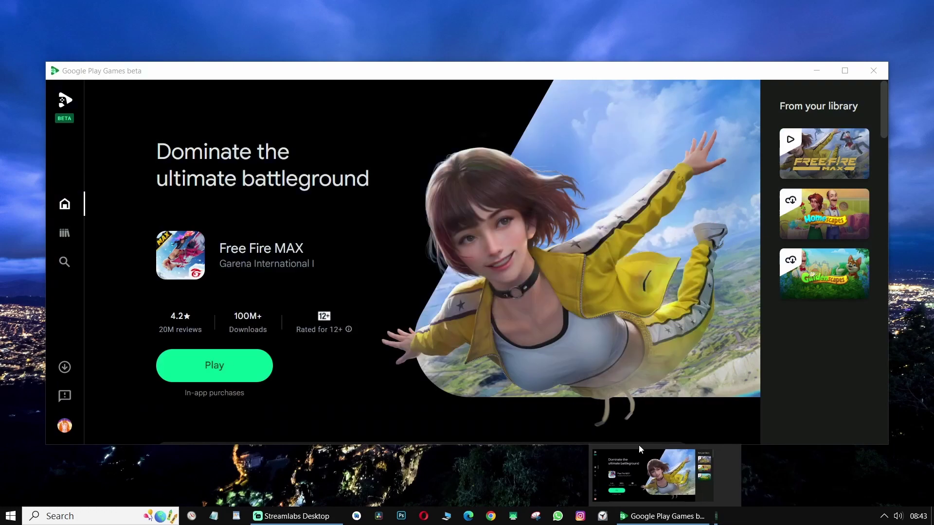
pyautogui.click(238, 367)
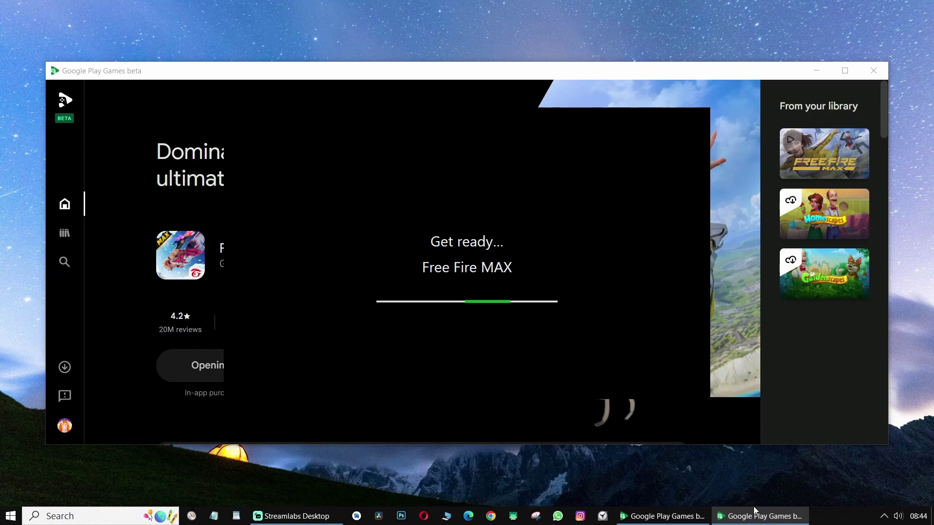
# Step: Close the Free Fire MAX loading window, dismiss the game session survey and close Google Play Games beta
pyautogui.moveTo(758, 516)
pyautogui.click(822, 440)
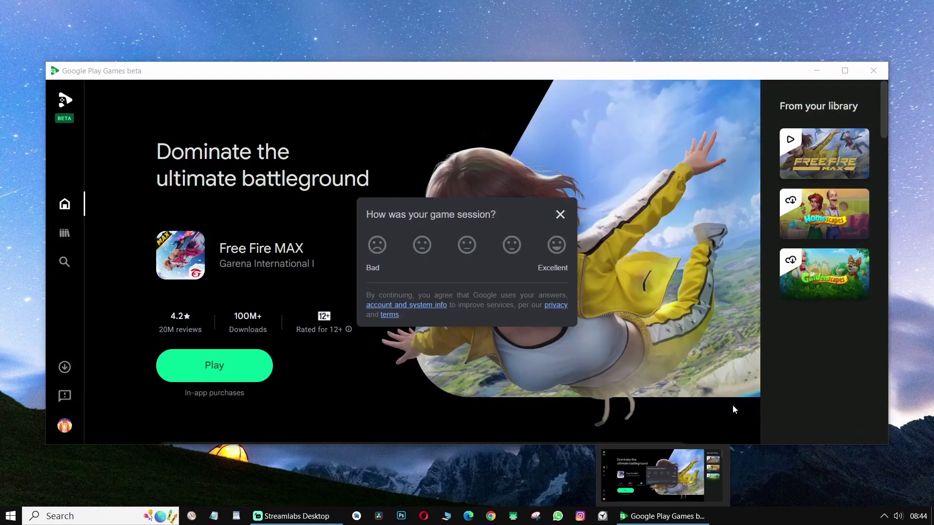
pyautogui.click(560, 215)
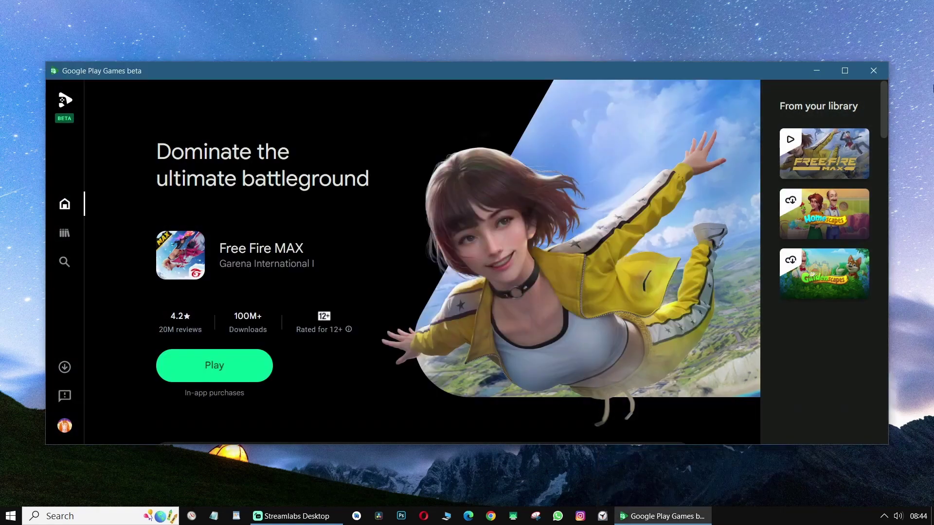
pyautogui.click(874, 74)
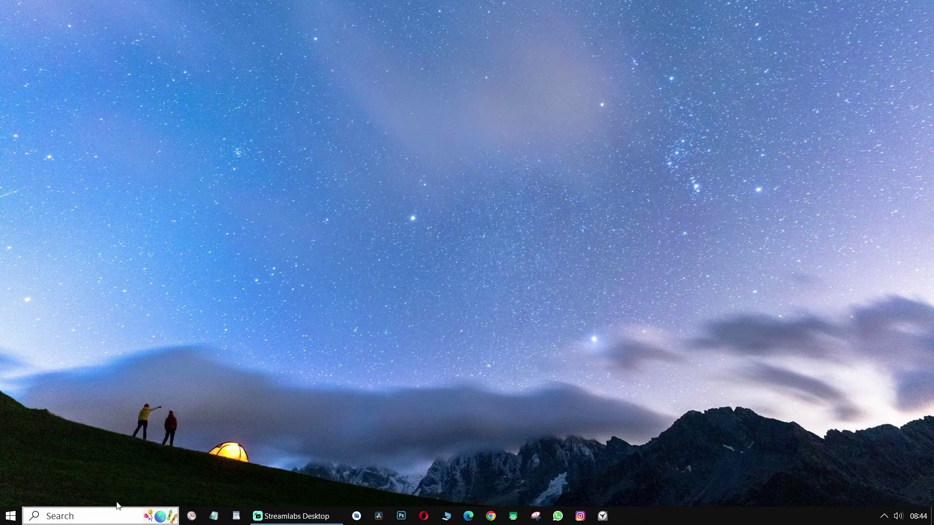
# Step: Reopen Google Play Games beta and launch Free Fire MAX
pyautogui.click(11, 516)
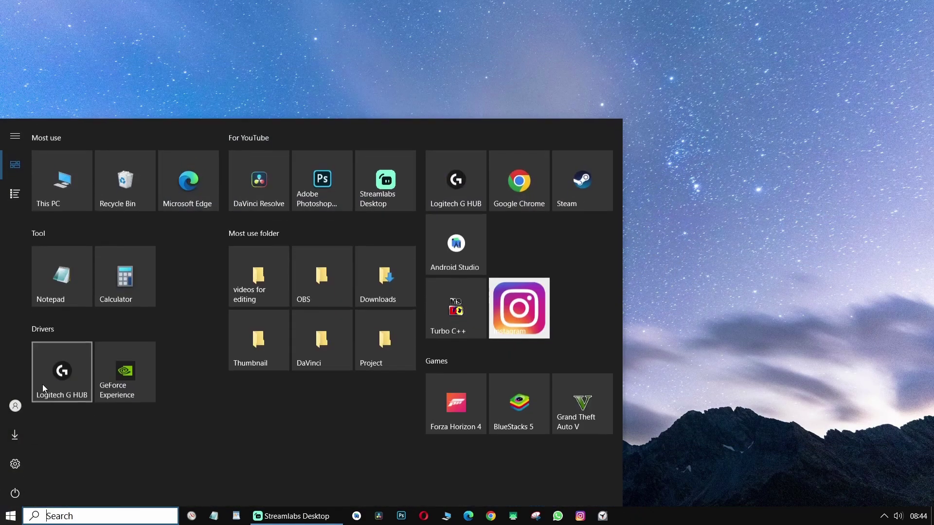
pyautogui.click(15, 194)
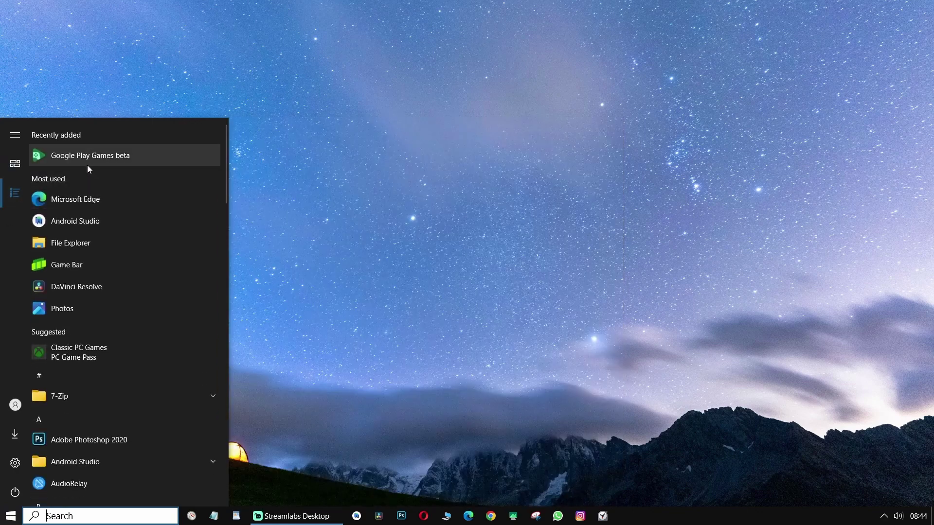
pyautogui.click(386, 294)
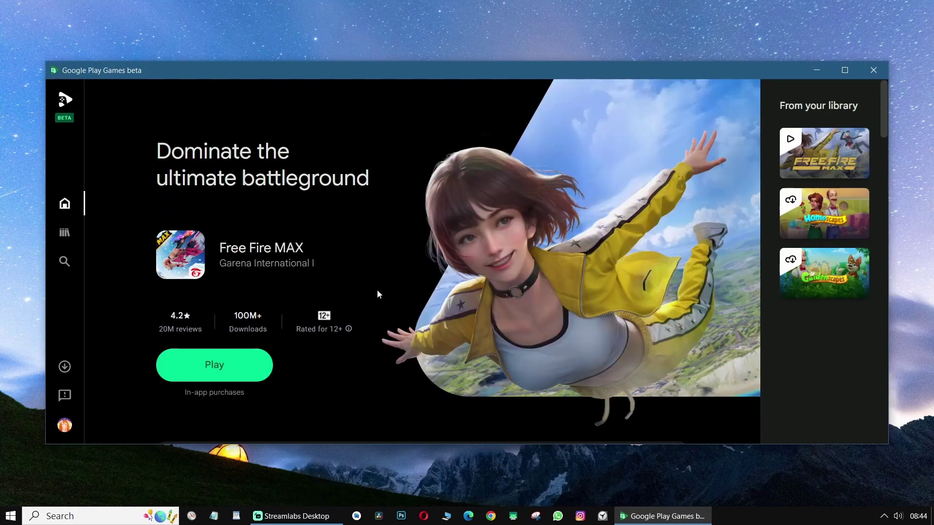
pyautogui.click(231, 383)
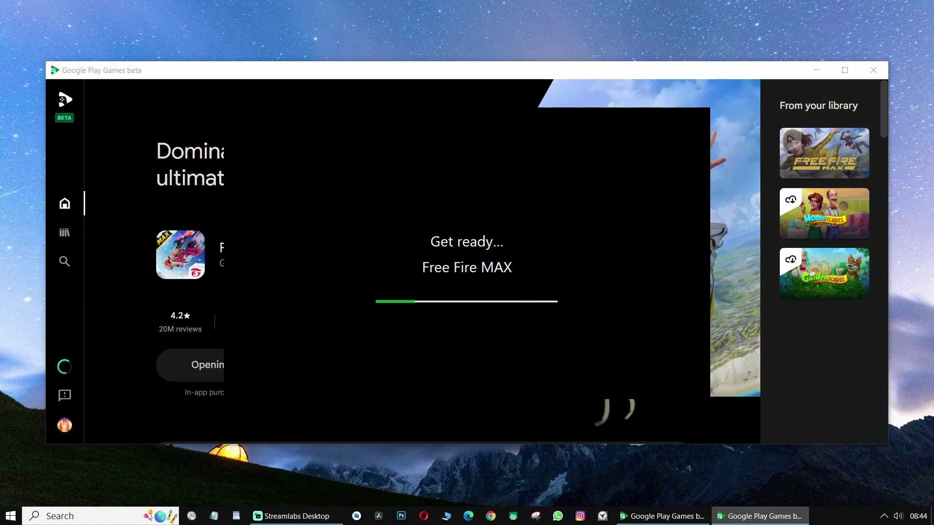
# Step: Close both the Free Fire MAX loading window and the Google Play Games beta window
pyautogui.moveTo(780, 506)
pyautogui.click(827, 441)
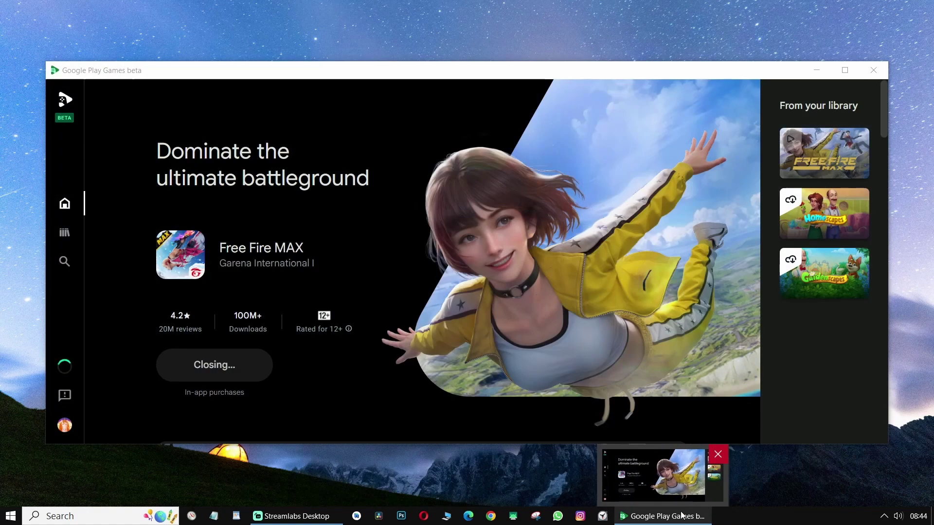
pyautogui.click(724, 451)
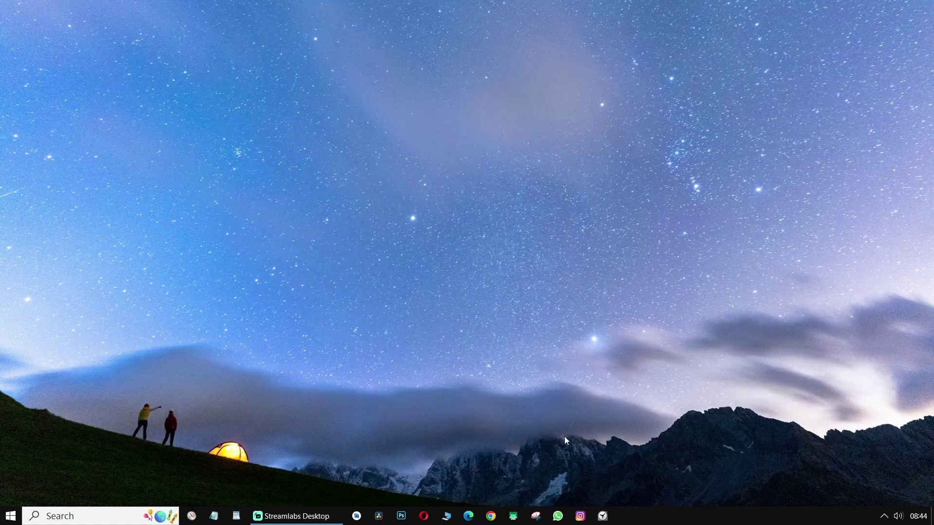
# Step: Open Task Manager and end the Google Play Games background process
pyautogui.rightClick(676, 523)
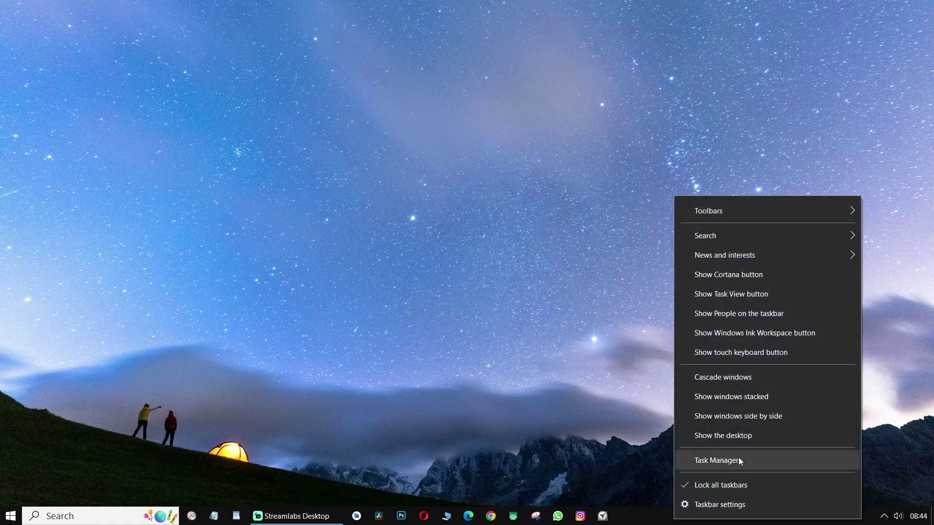
pyautogui.click(739, 461)
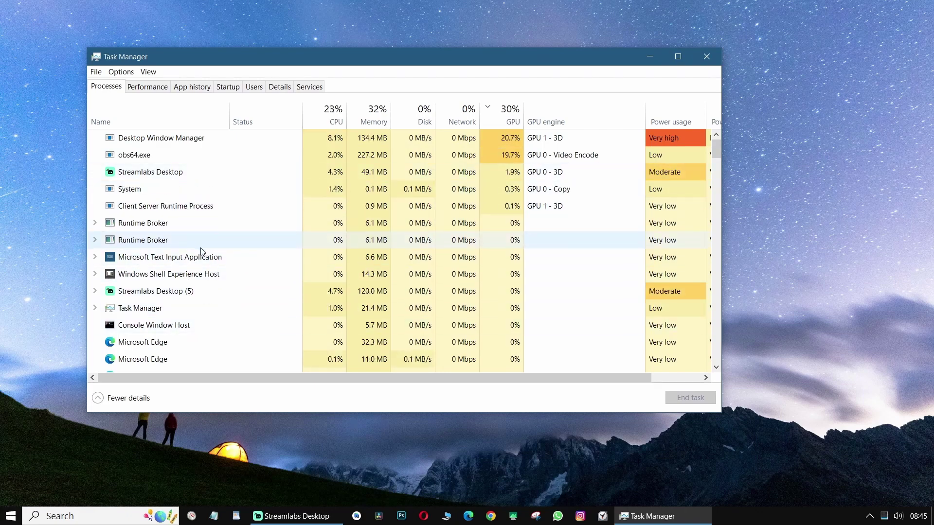
pyautogui.scroll(-3, 189, 240)
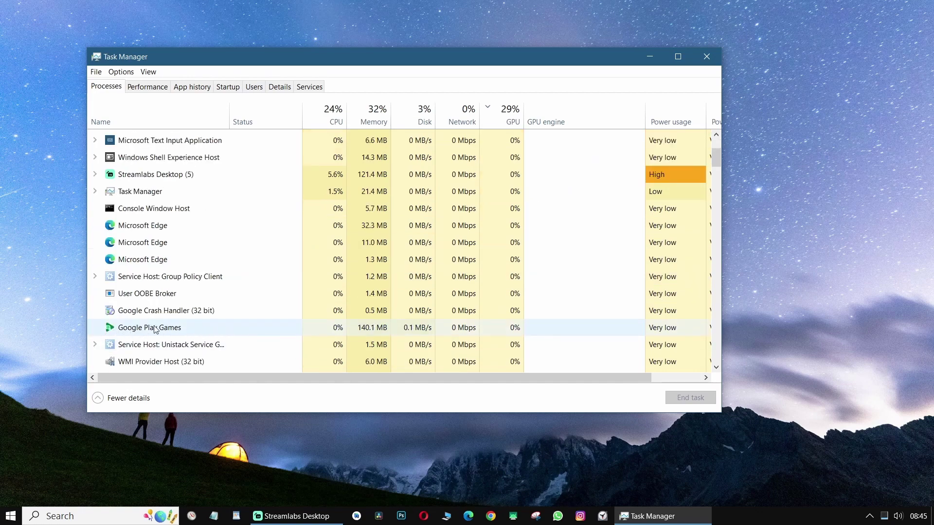
pyautogui.rightClick(155, 330)
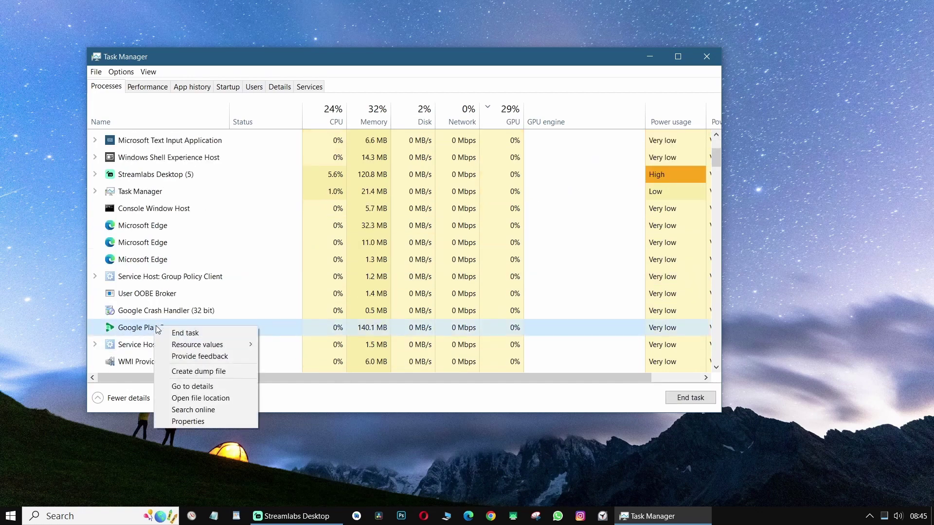
pyautogui.click(188, 334)
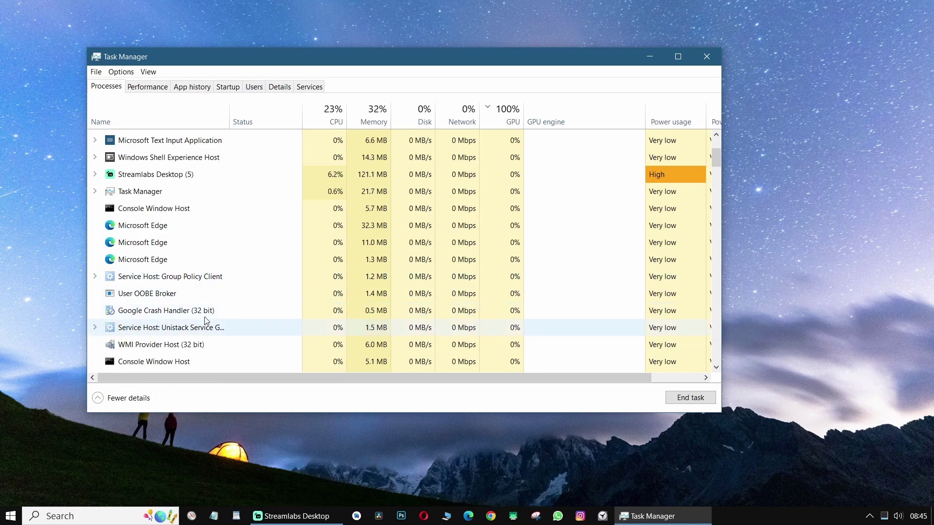
# Step: Check the Task Manager process list for remaining Google Play Games processes, and close Task Manager
pyautogui.scroll(2, 234, 244)
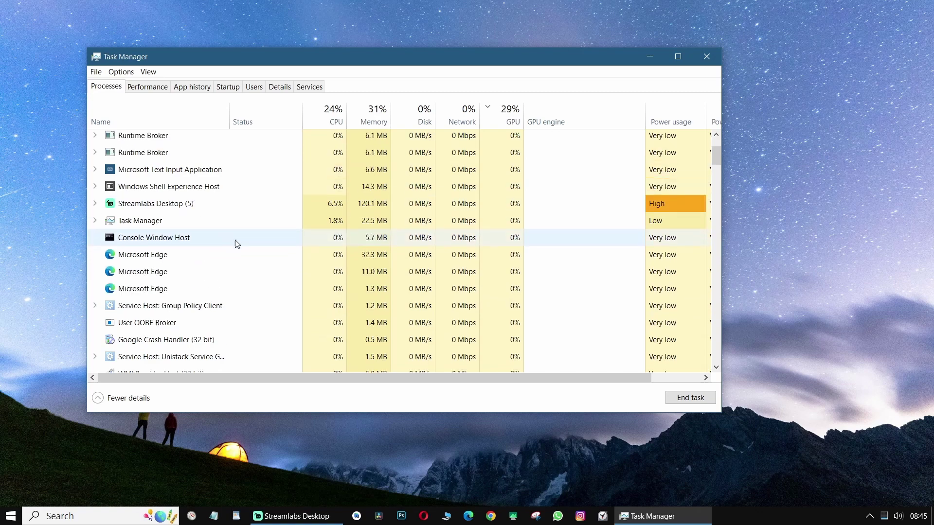
pyautogui.scroll(1, 245, 248)
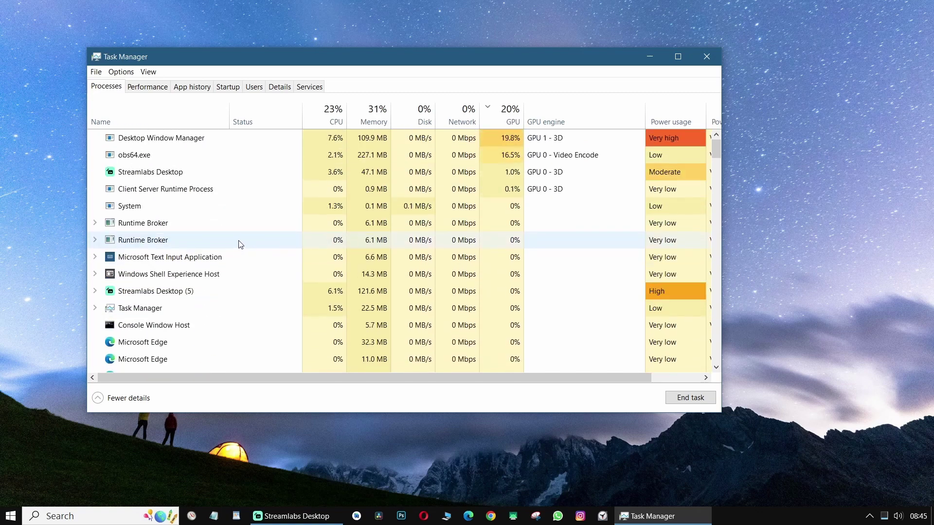
pyautogui.scroll(-2, 240, 244)
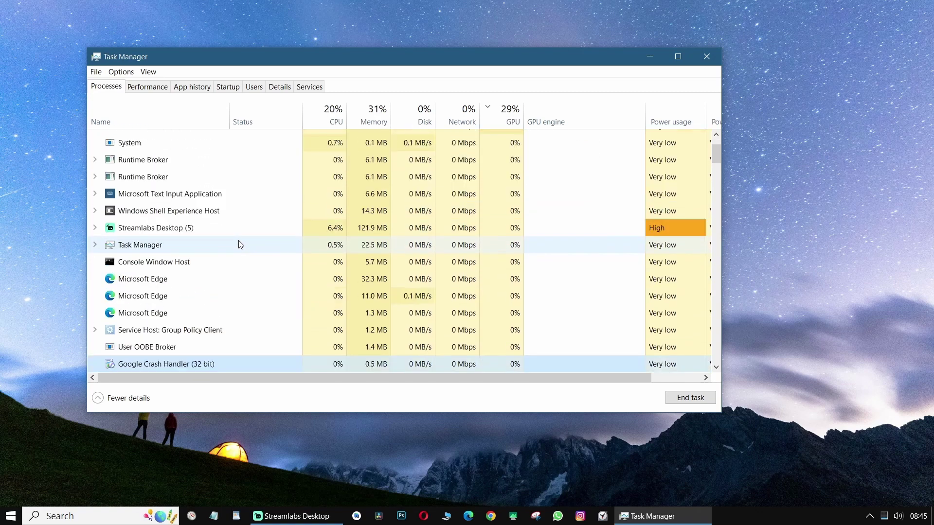
pyautogui.scroll(2, 240, 245)
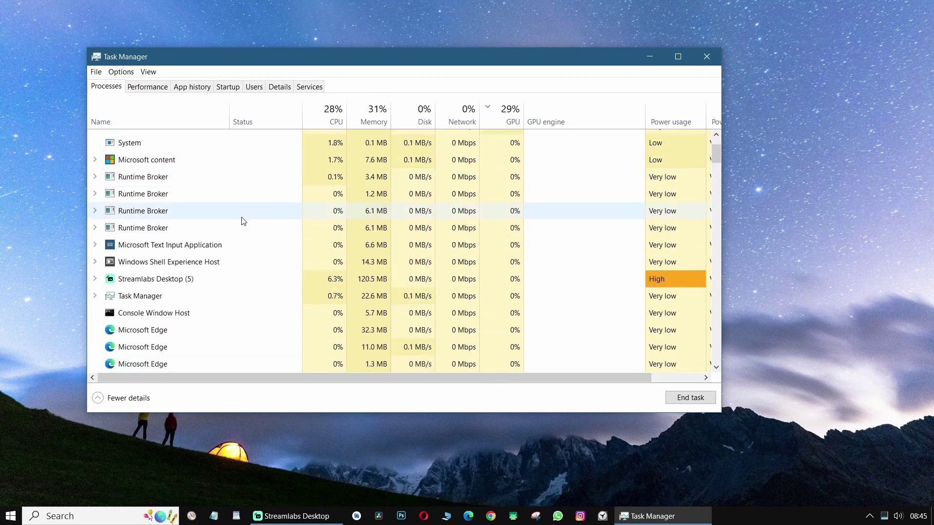
pyautogui.scroll(-5, 259, 259)
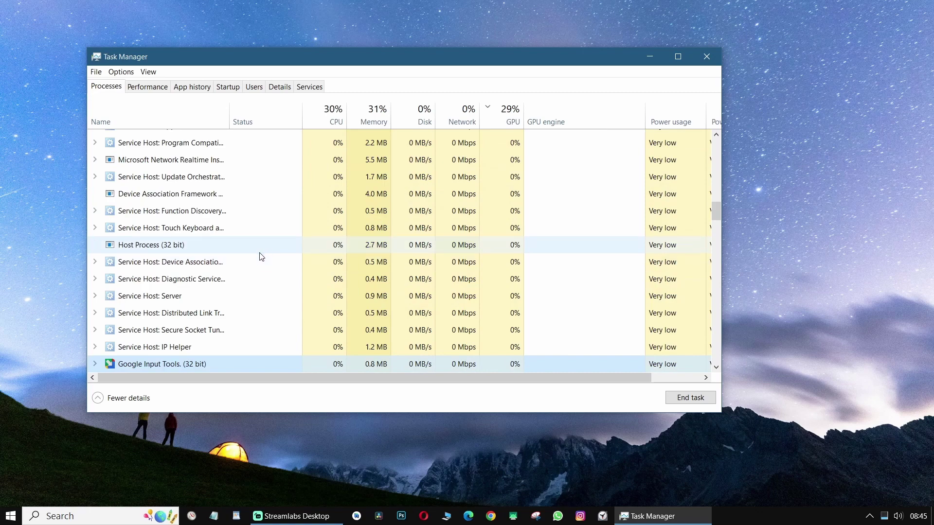
pyautogui.scroll(8, 262, 256)
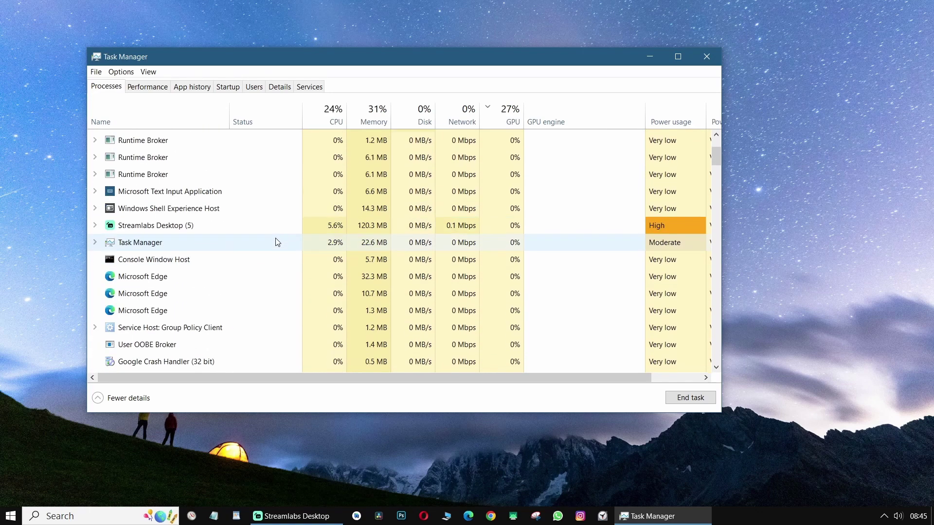
pyautogui.scroll(3, 277, 242)
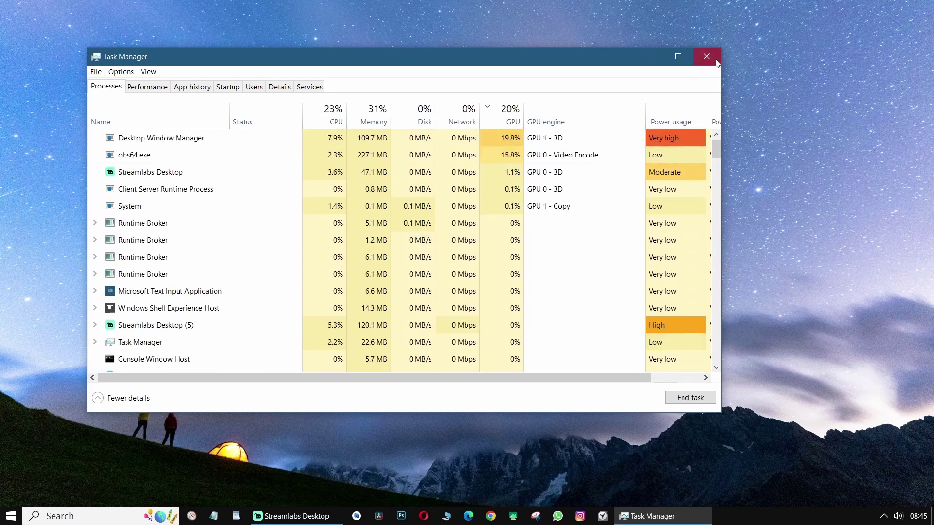
pyautogui.click(707, 57)
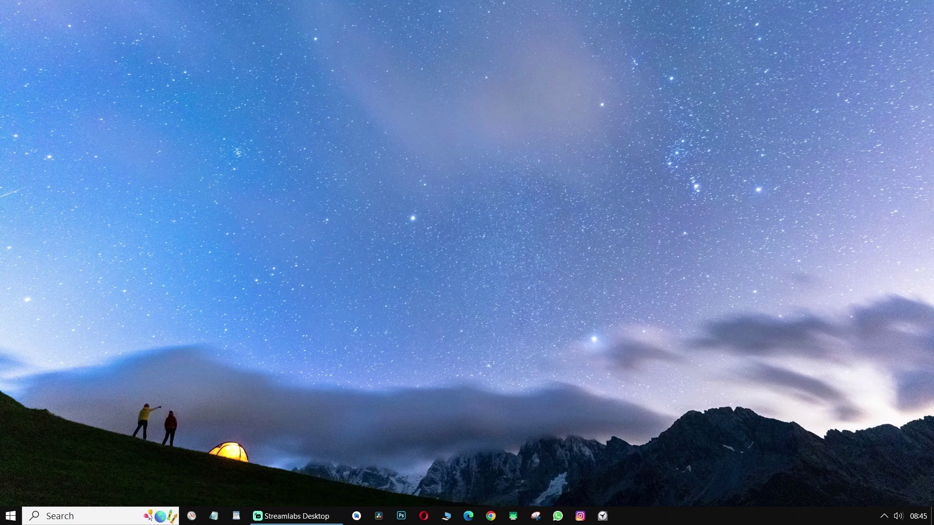
# Step: Reopen Google Play Games beta and launch Free Fire MAX, moving its game window slightly down
pyautogui.click(11, 516)
pyautogui.click(15, 193)
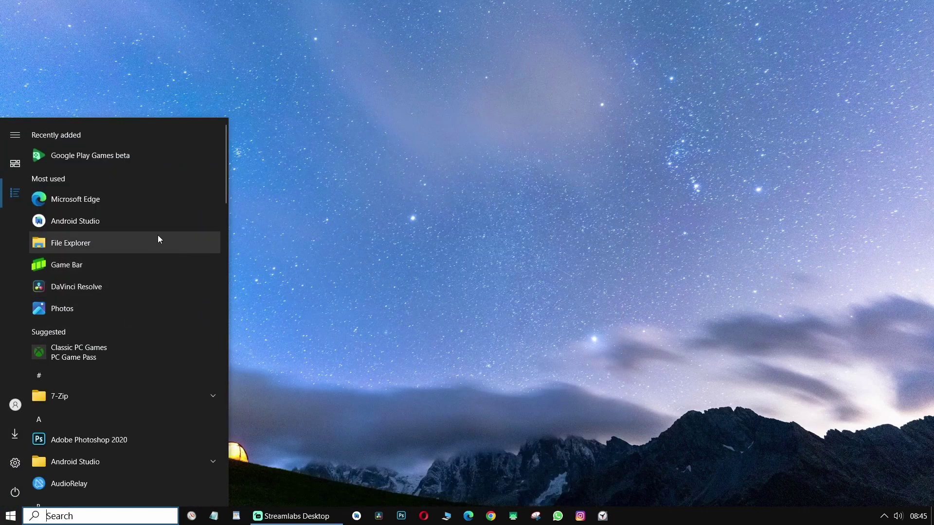
pyautogui.click(94, 157)
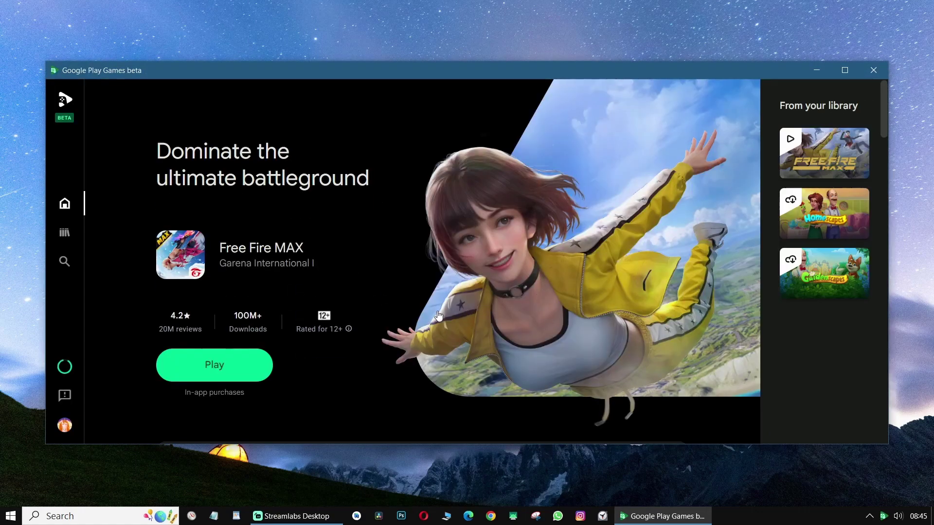
pyautogui.click(239, 370)
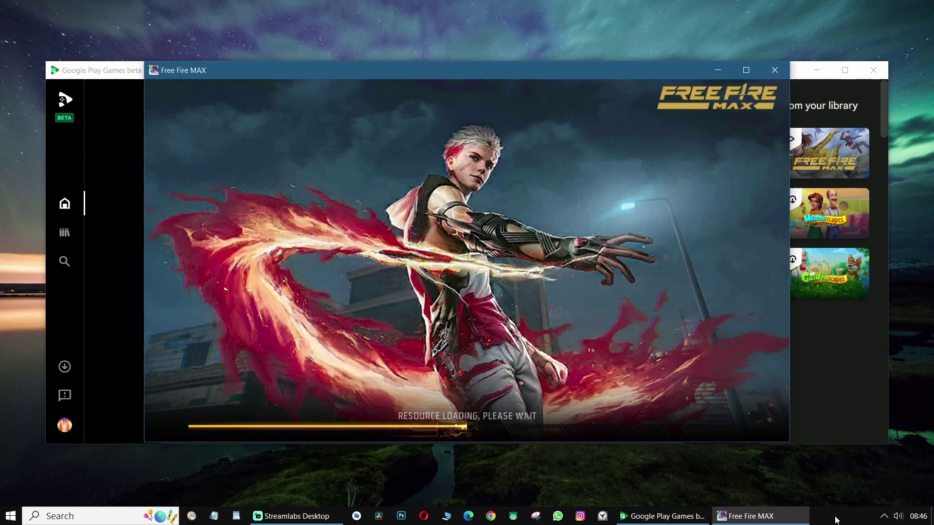
pyautogui.moveTo(224, 72)
pyautogui.mouseDown()
pyautogui.moveTo(328, 194)
pyautogui.moveTo(240, 66)
pyautogui.moveTo(272, 130)
pyautogui.moveTo(225, 83)
pyautogui.mouseUp()
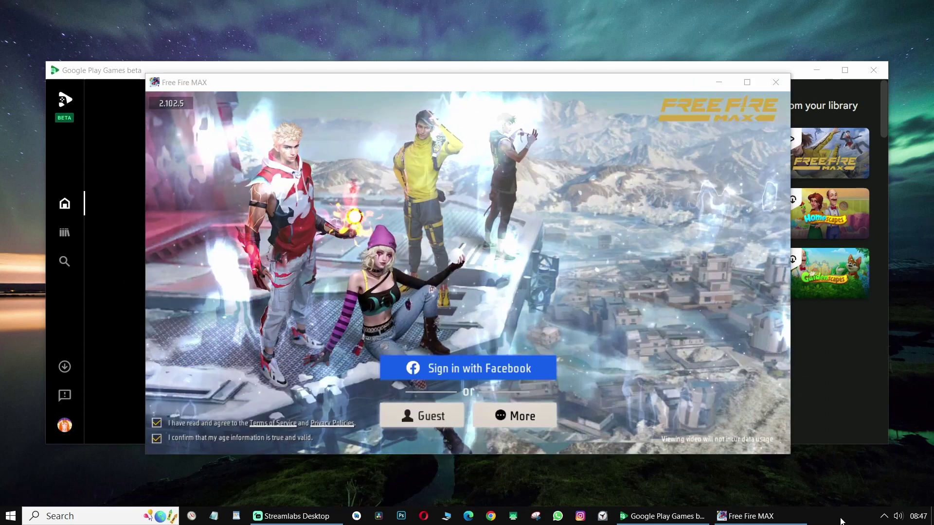
# Step: Open Task Manager, end the main Play Games - game platform process and dismiss the game session survey
pyautogui.rightClick(833, 520)
pyautogui.click(793, 463)
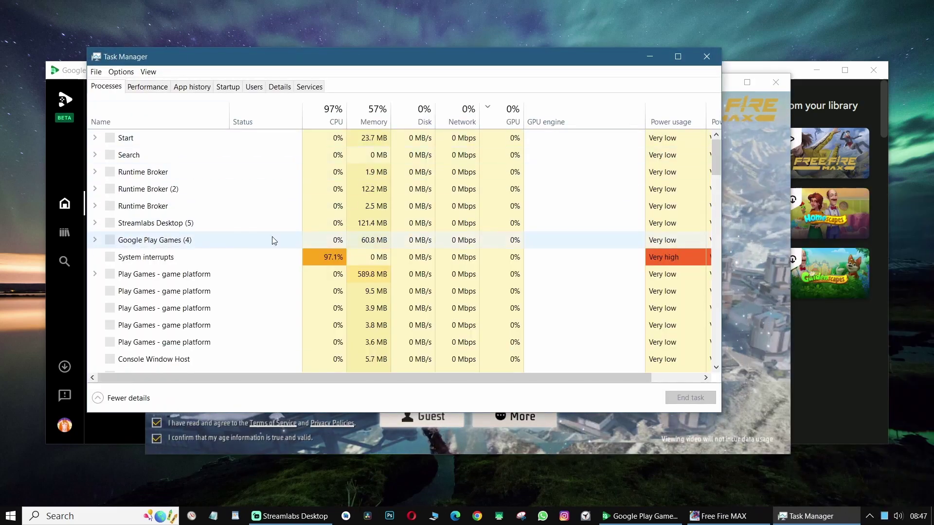
pyautogui.moveTo(217, 64); pyautogui.dragTo(257, 103)
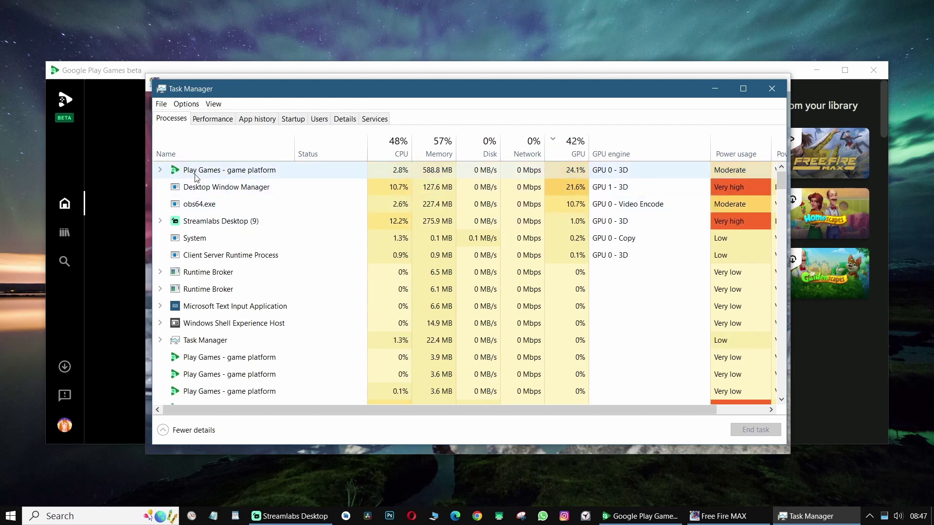
pyautogui.rightClick(272, 175)
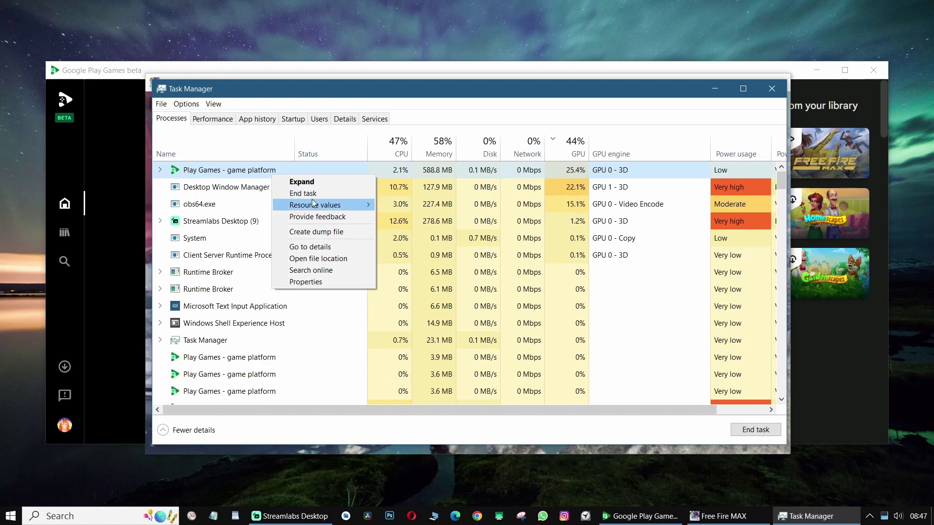
pyautogui.click(306, 194)
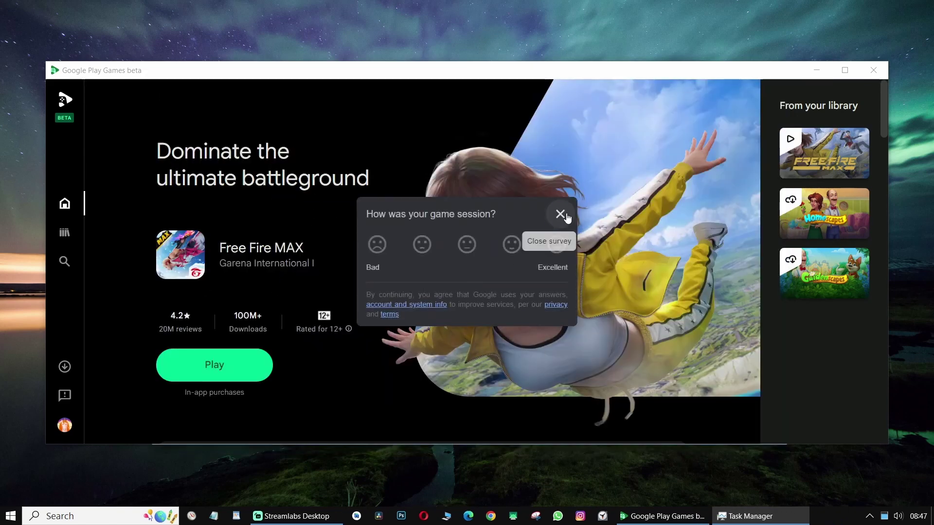
pyautogui.click(566, 215)
# Step: Return to Task Manager and end the Google Play Games process group
pyautogui.click(749, 516)
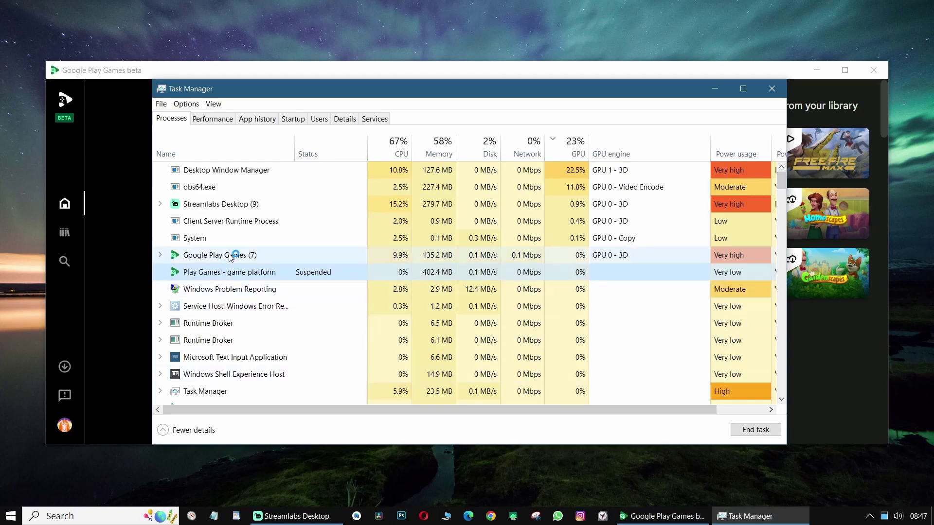
pyautogui.rightClick(231, 255)
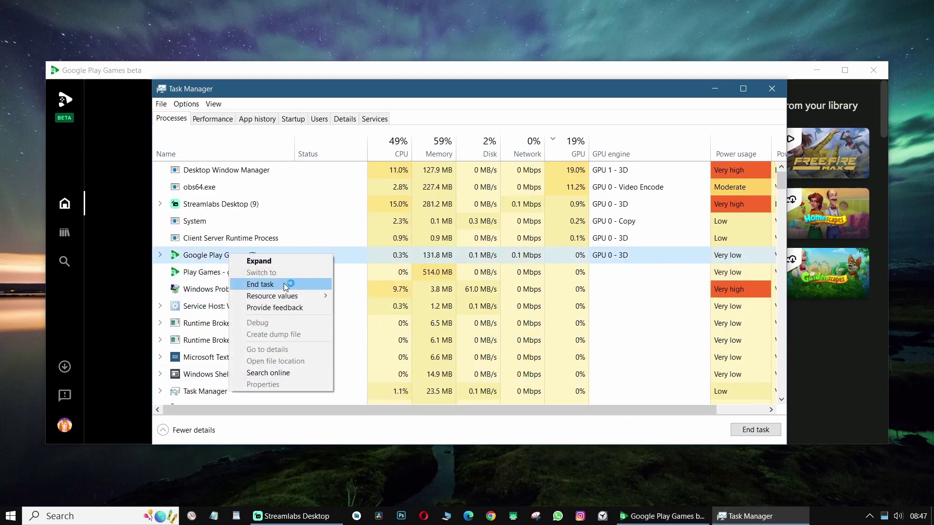
pyautogui.click(284, 284)
pyautogui.rightClick(236, 258)
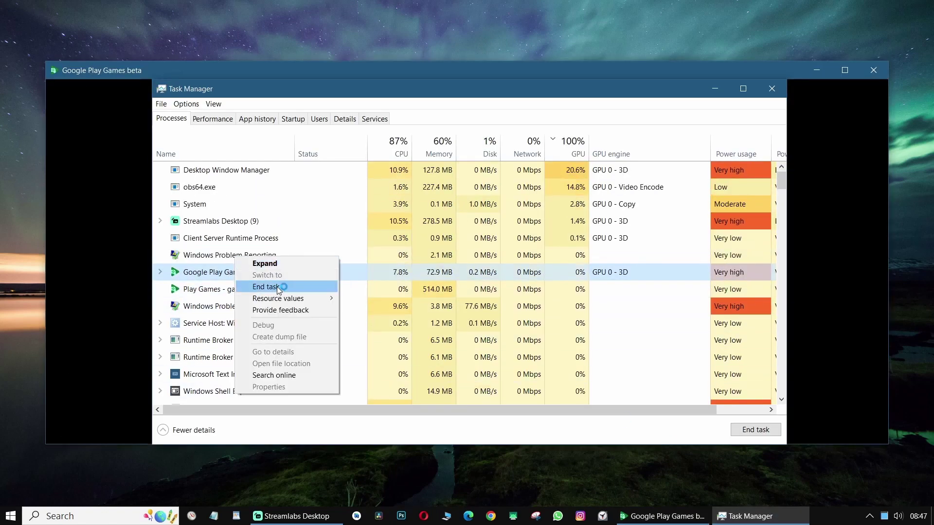
pyautogui.click(279, 288)
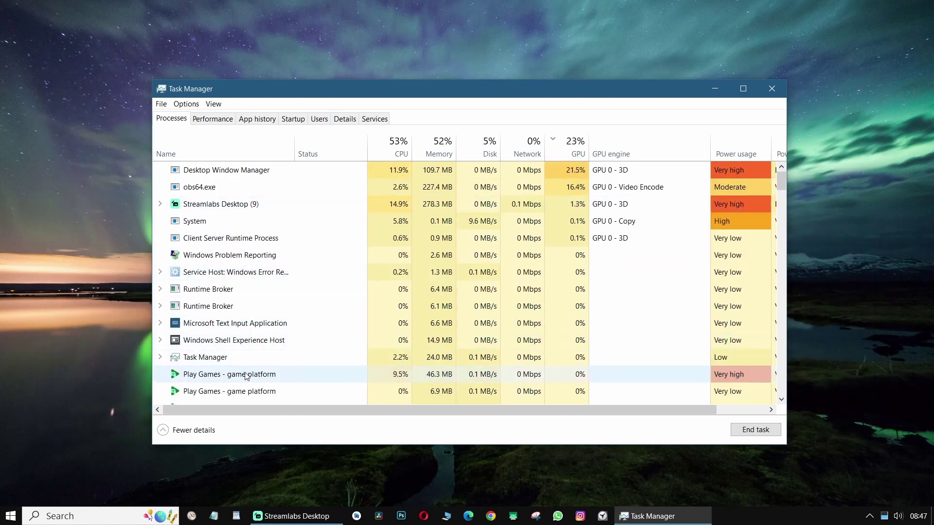
# Step: End the leftover Play Games - game platform and Google Play Games background processes
pyautogui.rightClick(245, 373)
pyautogui.click(282, 380)
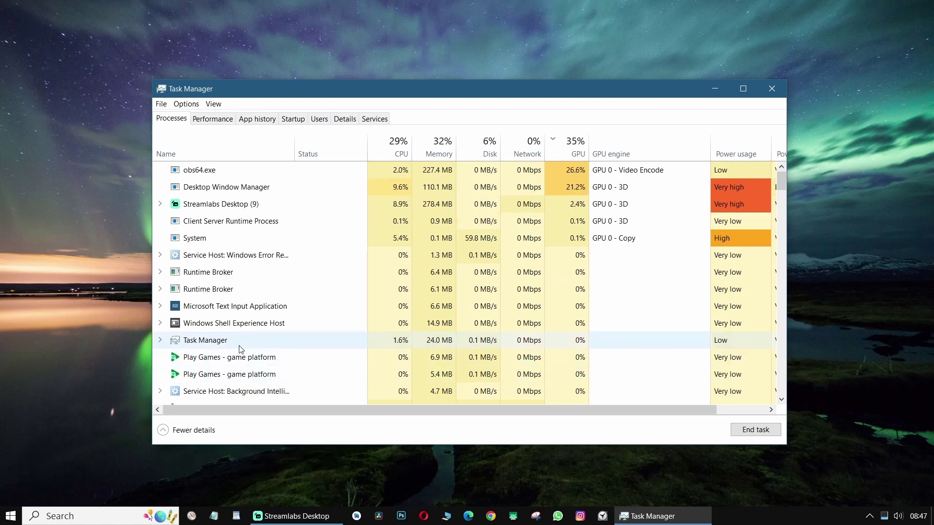
pyautogui.rightClick(238, 361)
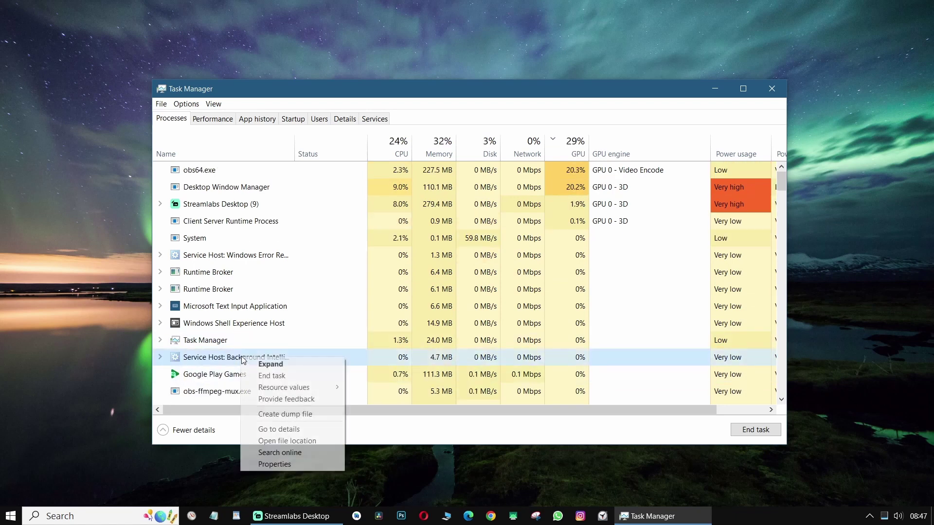
pyautogui.click(228, 374)
pyautogui.rightClick(235, 376)
pyautogui.click(235, 380)
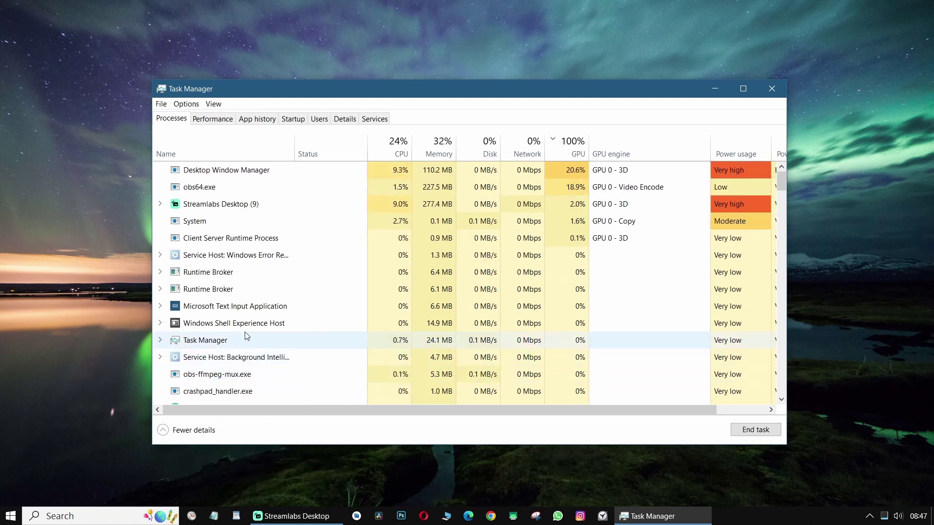
# Step: Check the process list for any remaining Google Play Games processes, and close Task Manager
pyautogui.scroll(-1, 248, 350)
pyautogui.scroll(-4, 249, 354)
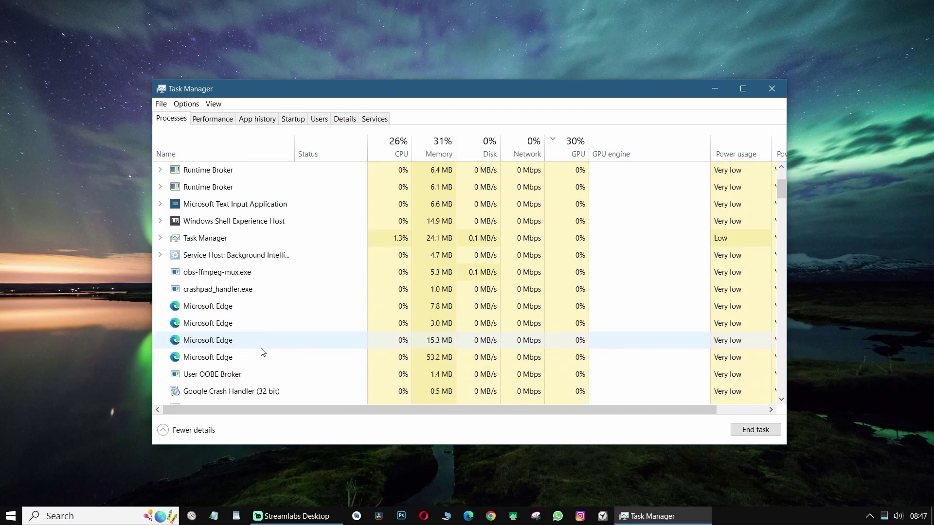
pyautogui.scroll(10, 250, 347)
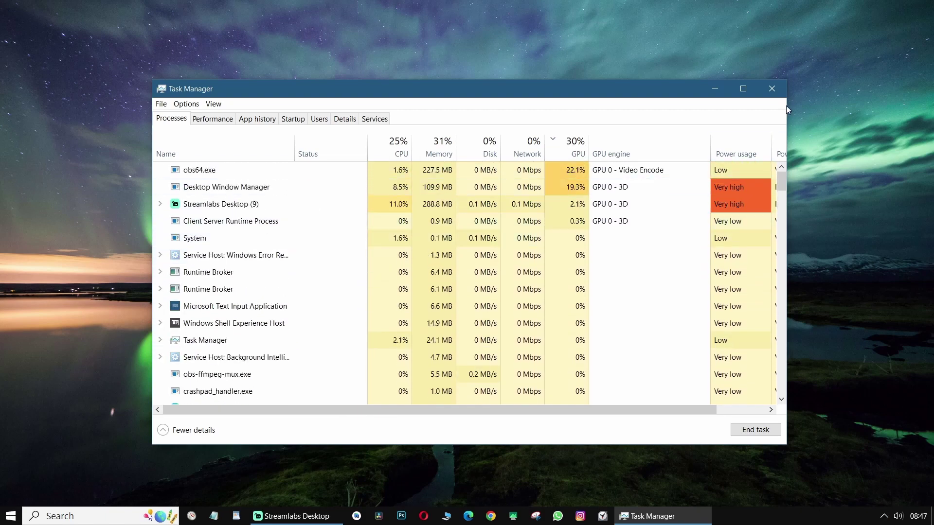
pyautogui.click(771, 88)
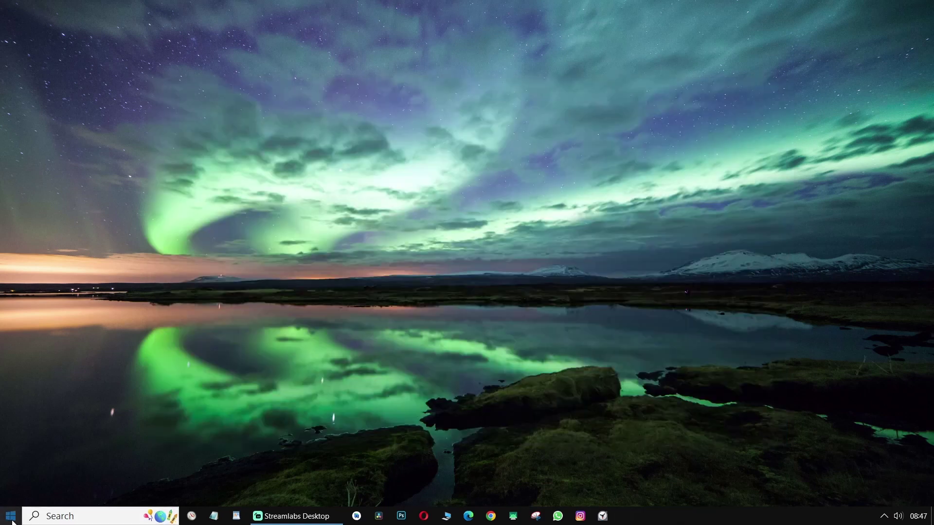
# Step: Open Google Play Games beta from the installed apps, launch Free Fire MAX and bring its game window to the front
pyautogui.click(10, 515)
pyautogui.click(10, 201)
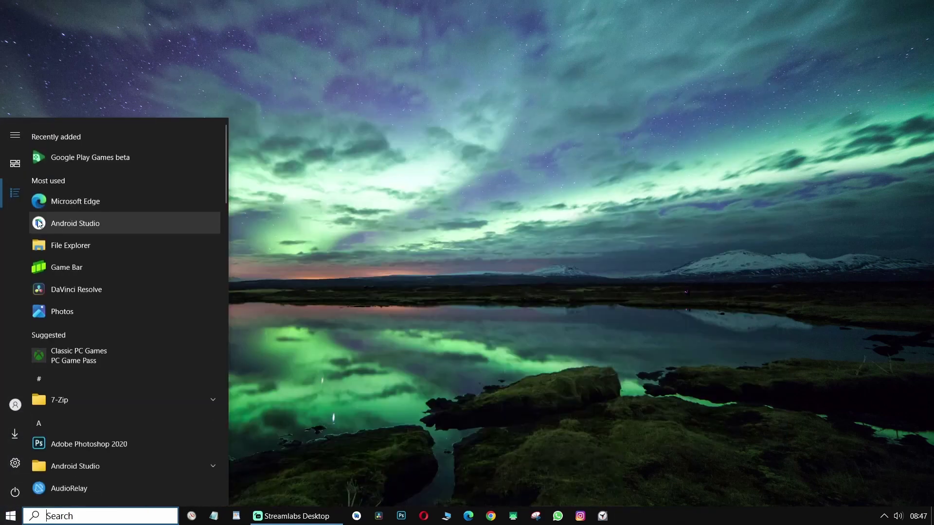
pyautogui.click(58, 158)
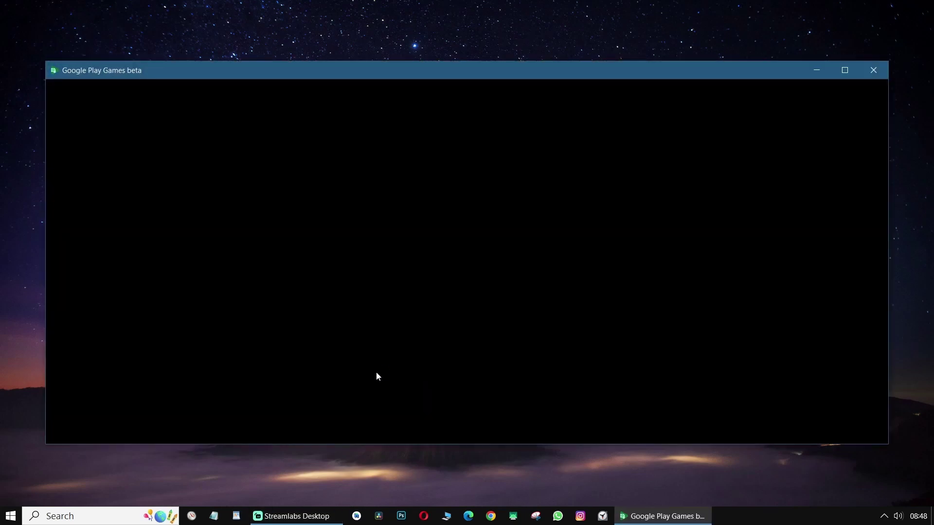
pyautogui.click(214, 365)
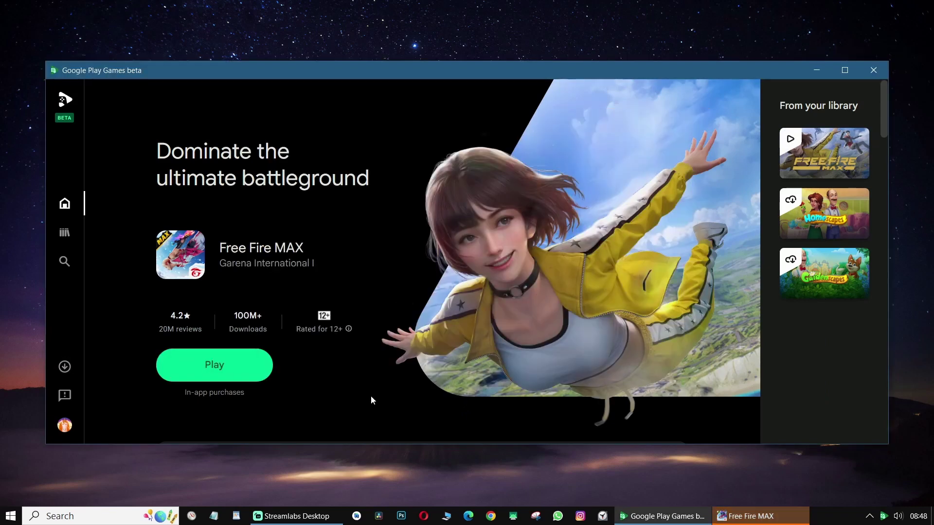
pyautogui.click(735, 518)
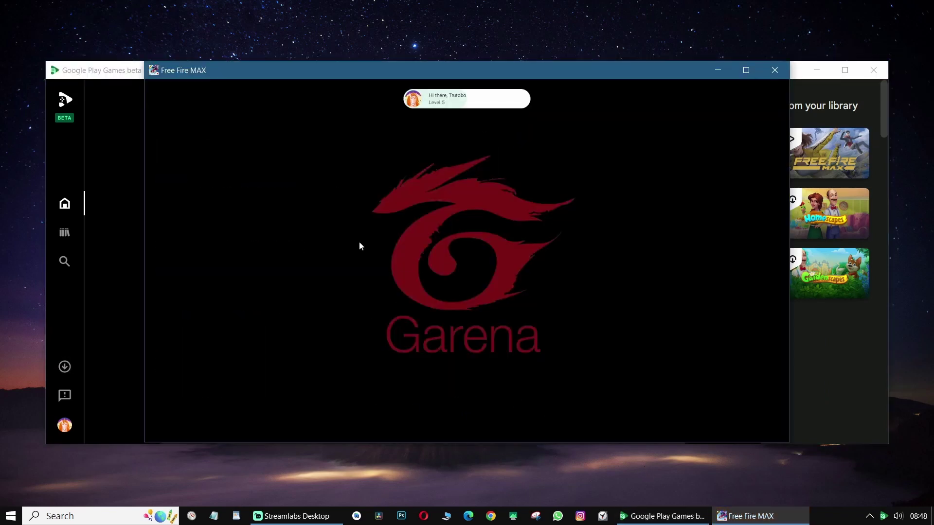